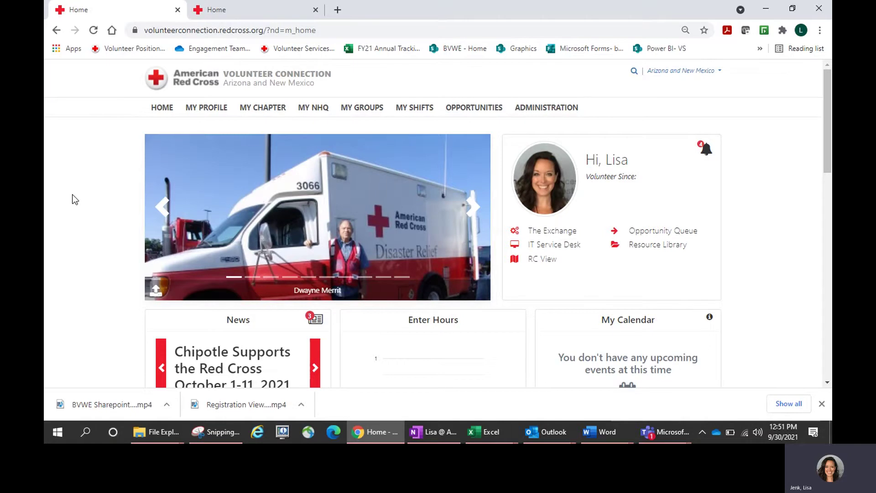
Step: Show the MY SHIFTS dropdown listing the available shift schedules
mouse_move(415, 110)
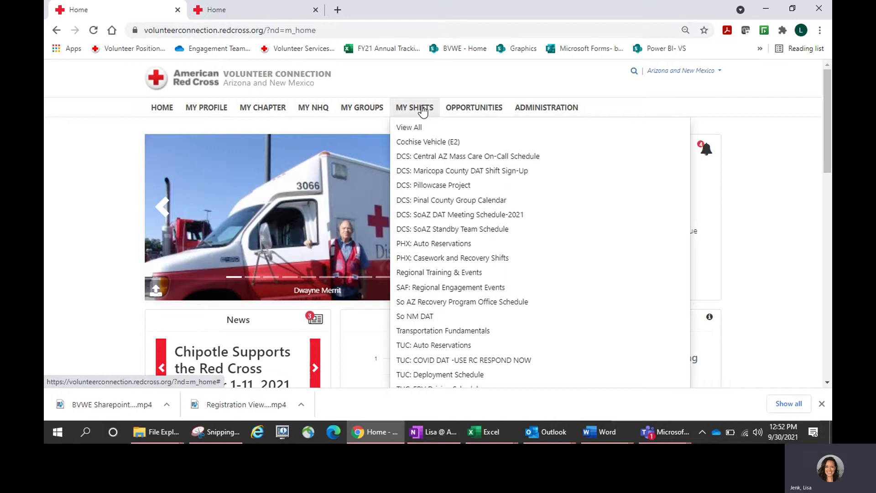
scroll(423, 111, "down", 2)
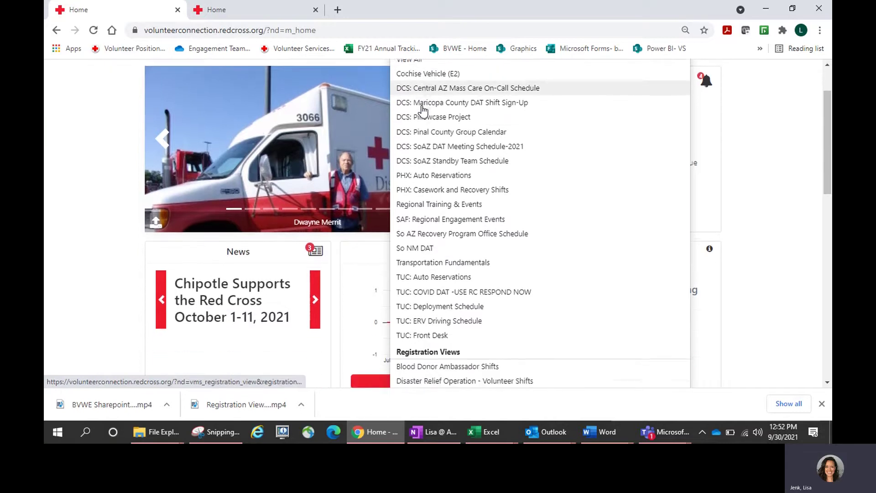
scroll(422, 111, "down", 1)
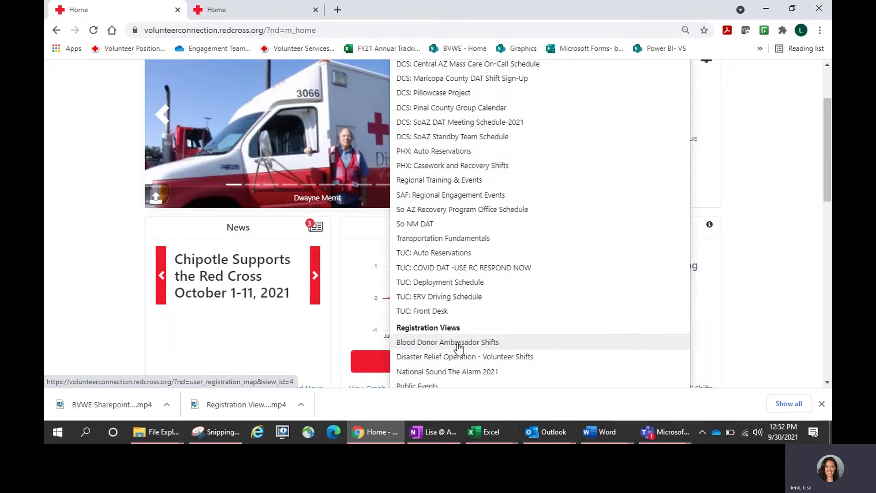
Step: Open the Blood Donor Ambassador Shifts registration view and scroll down to its shift-location map
left_click(425, 347)
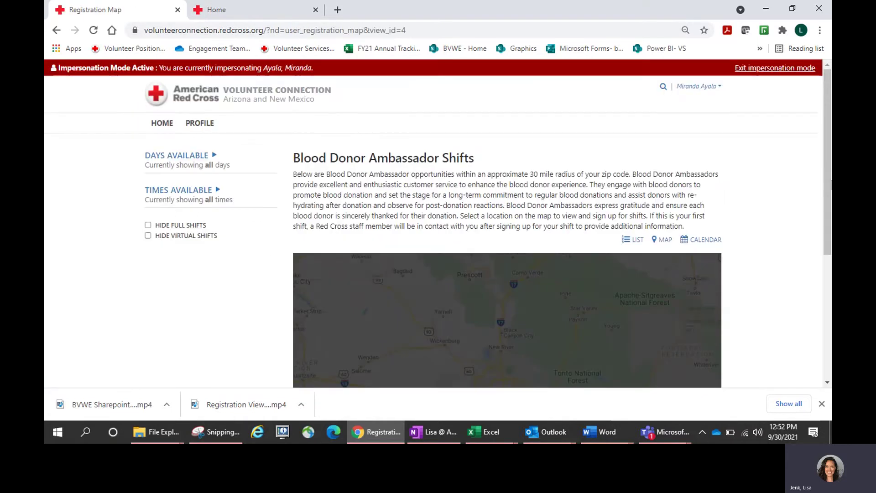
left_click_drag(829, 184, 831, 225)
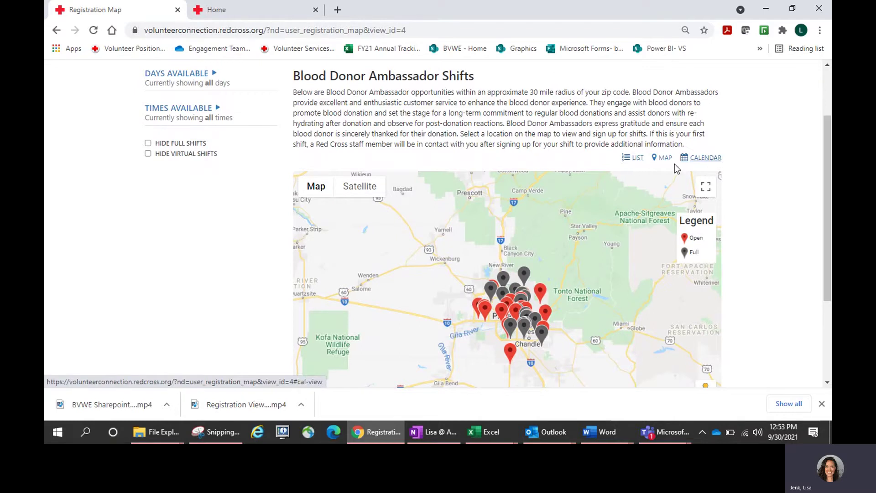
Step: Switch to the list view, pick October, and scroll through the dated shift rows
left_click(637, 158)
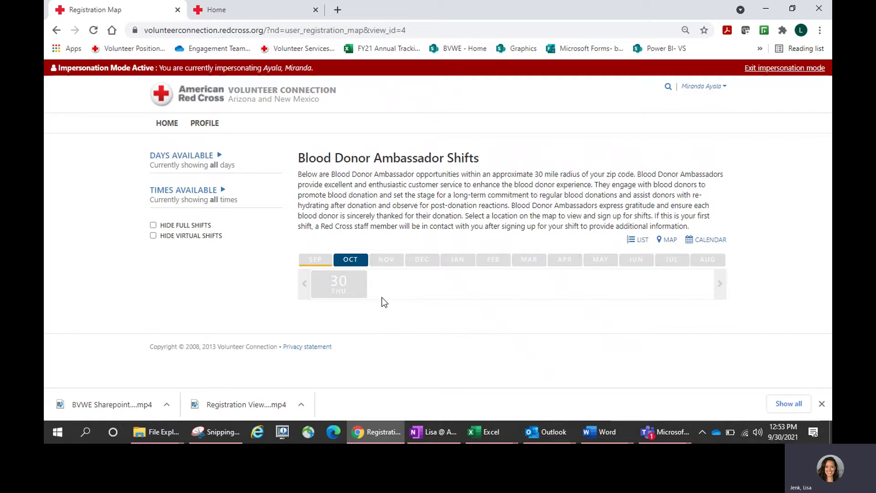
left_click(353, 264)
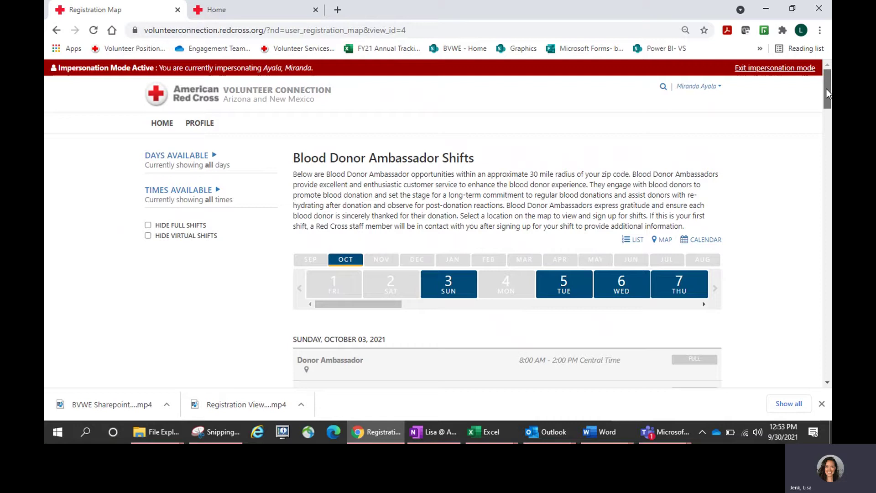
left_click_drag(828, 93, 828, 111)
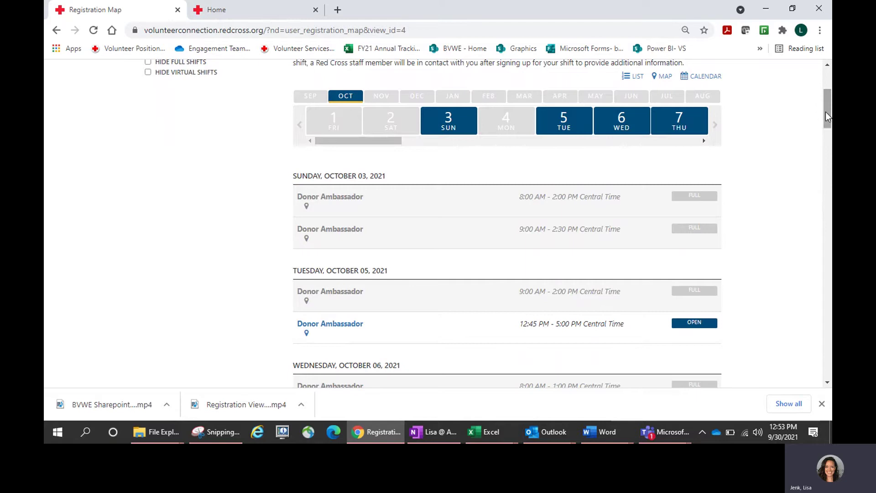
mouse_move(825, 116)
left_mouse_down()
mouse_move(830, 163)
mouse_move(829, 124)
left_mouse_up()
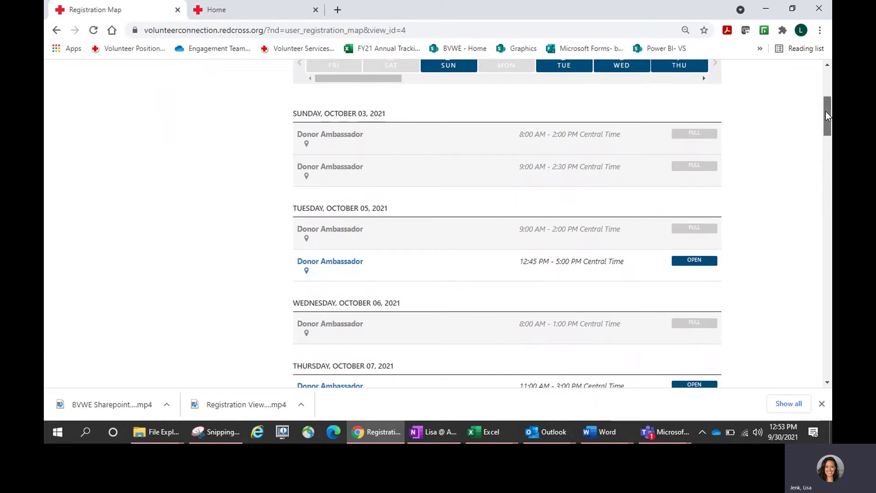
left_click_drag(827, 117, 827, 96)
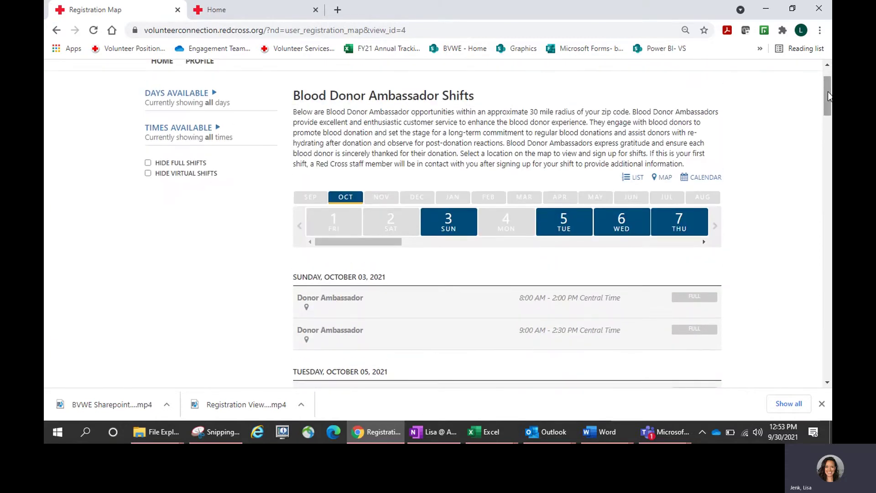
Step: Switch the shifts to the calendar view and advance it to October 2021
left_click(704, 179)
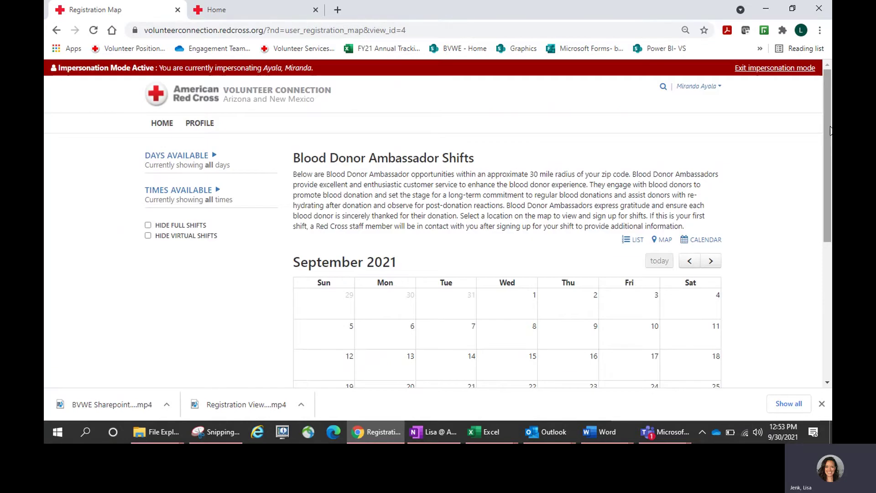
left_click_drag(829, 132, 831, 226)
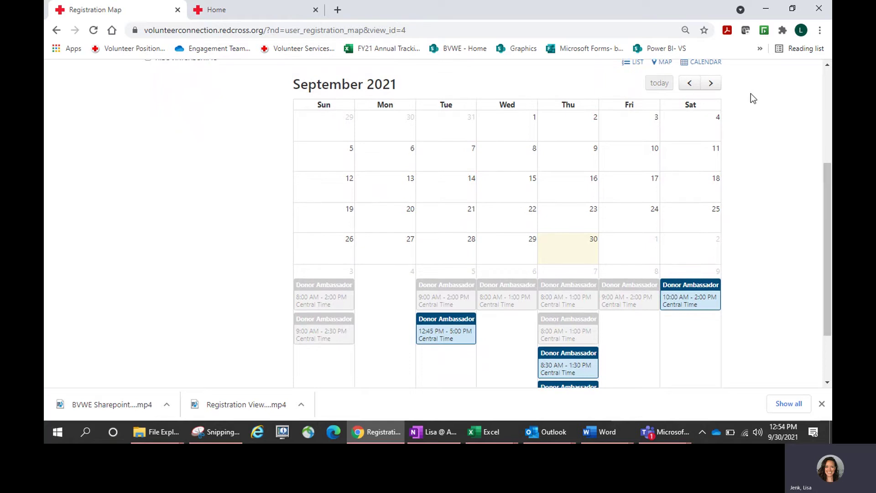
left_click(712, 84)
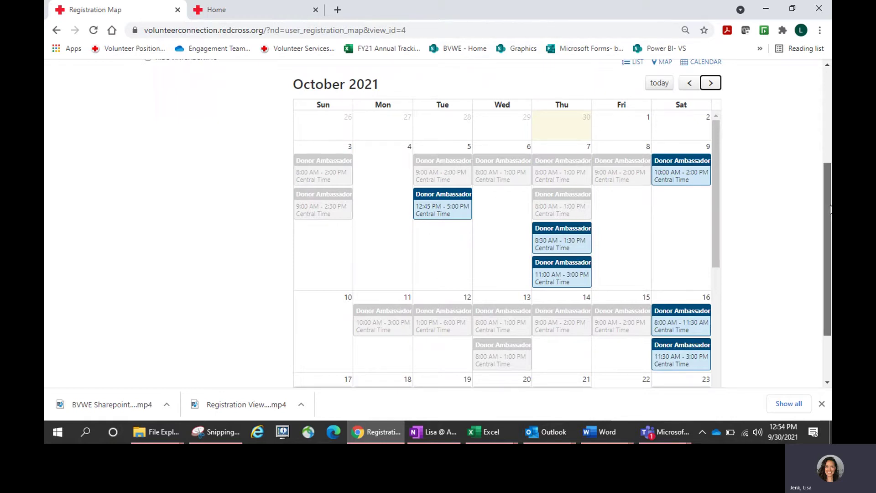
left_click_drag(828, 203, 830, 123)
Step: Return to the map view and expand the Days Available and Times Available filters
left_click(664, 215)
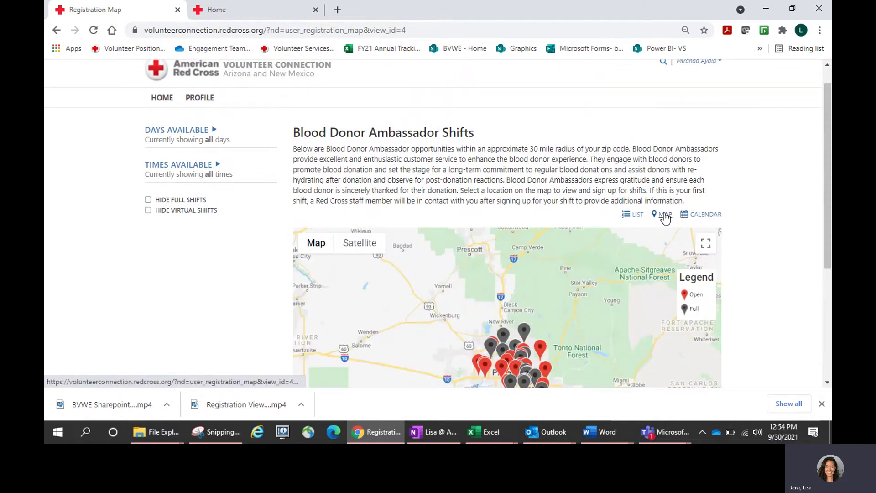
left_click_drag(826, 138, 831, 175)
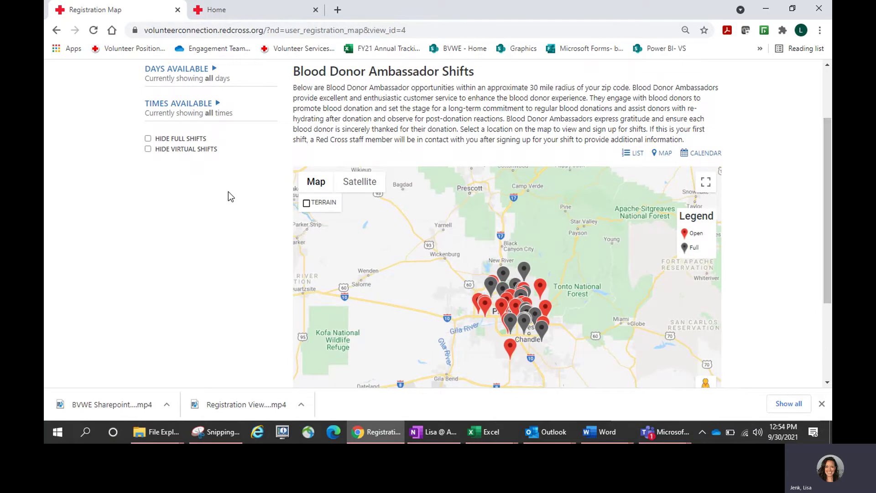
left_click(214, 71)
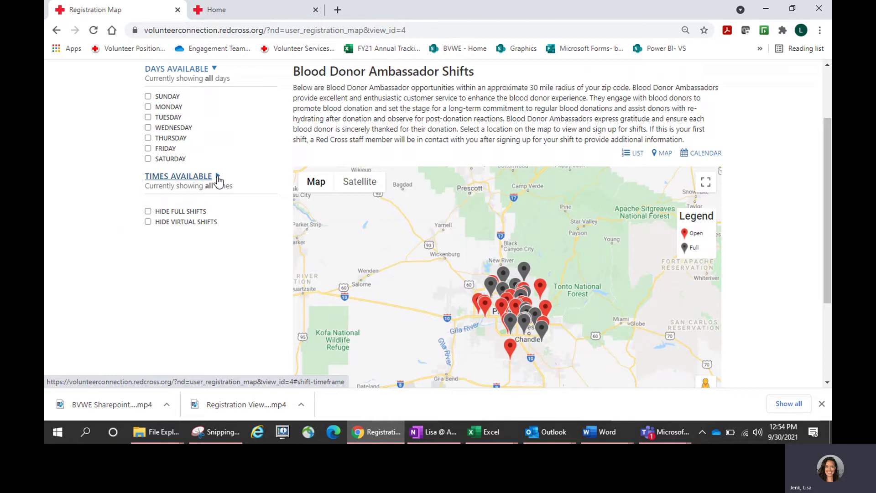
left_click(218, 177)
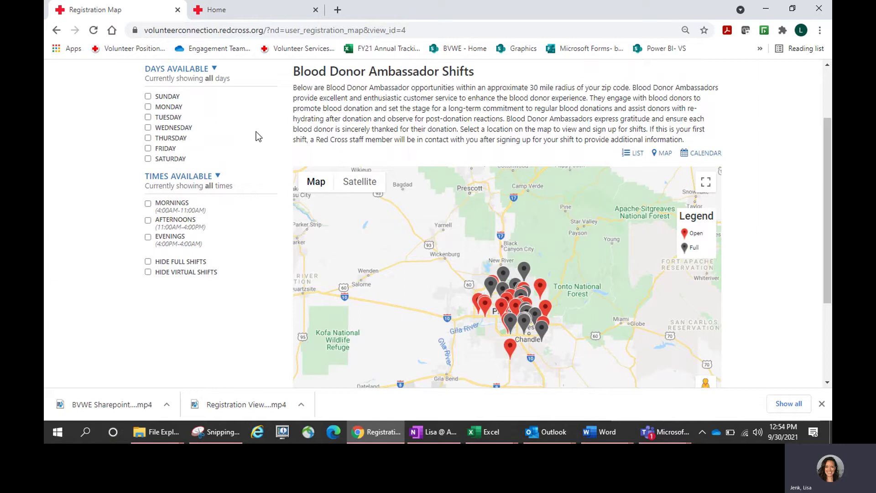
Step: Check Monday, Thursday, Mornings, Afternoons and Hide Full Shifts in the sidebar filters
left_click(148, 107)
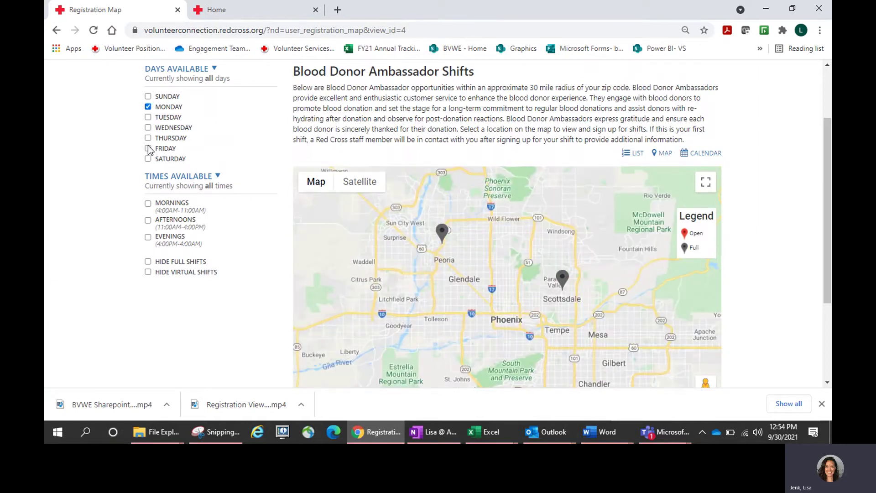
left_click(148, 138)
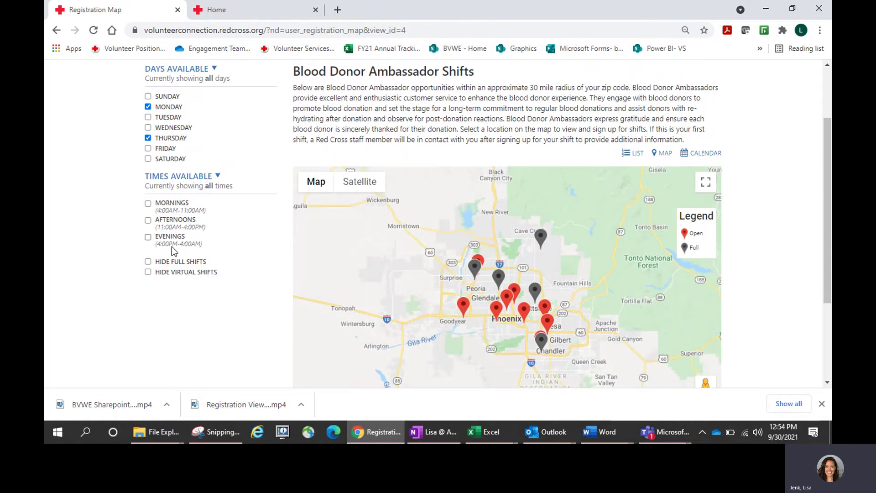
left_click(148, 203)
left_click(148, 220)
left_click(148, 262)
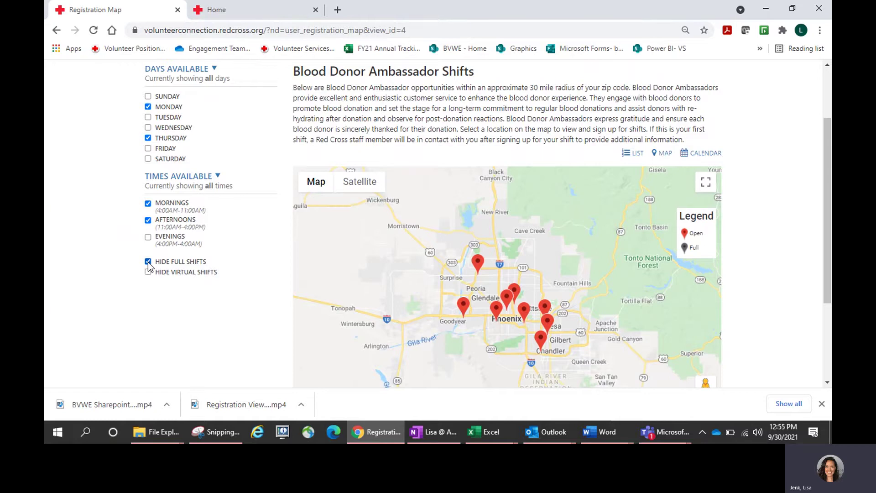
left_click_drag(825, 206, 831, 266)
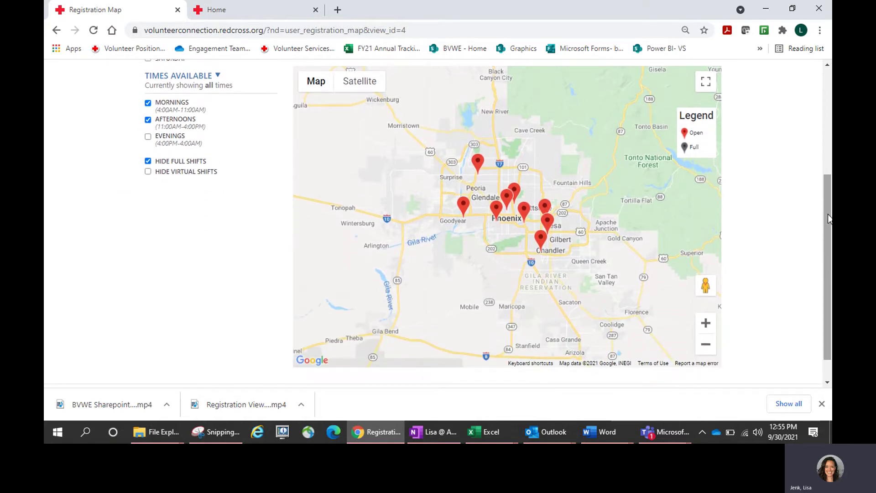
left_click_drag(831, 219, 832, 234)
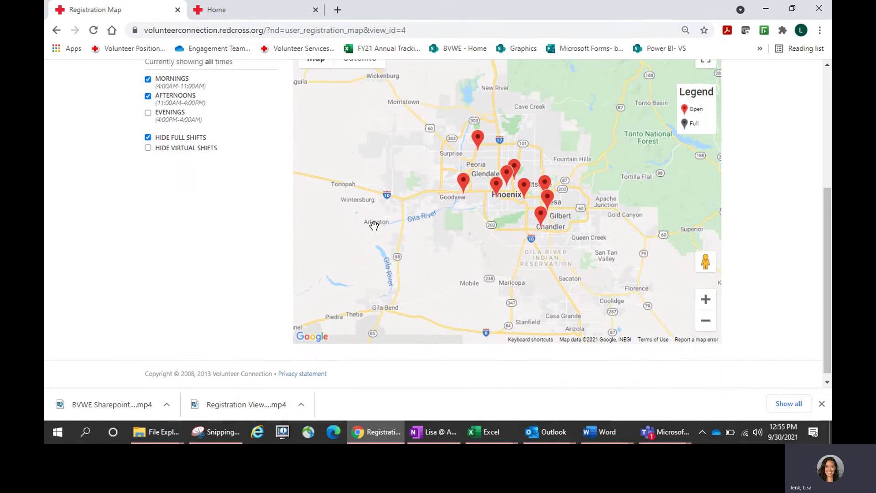
Step: Zoom the map in one level to show the nine open Phoenix-area shift locations
left_click(705, 301)
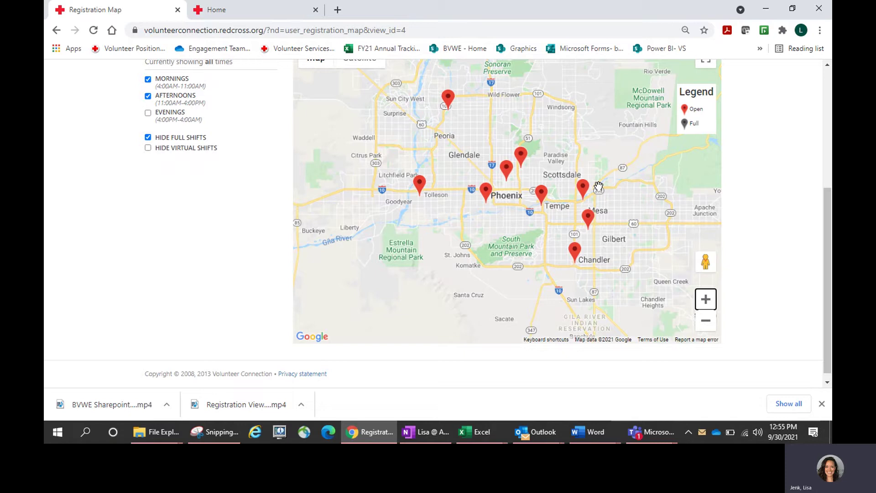
Step: Select the Thu Oct 28 Donor Ambassador shift at a Phoenix pin and continue to its details
left_click(521, 155)
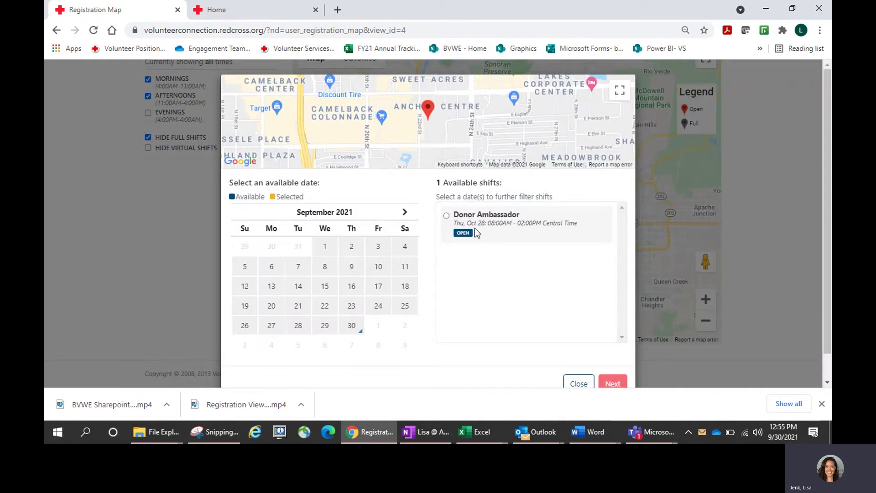
left_click(447, 216)
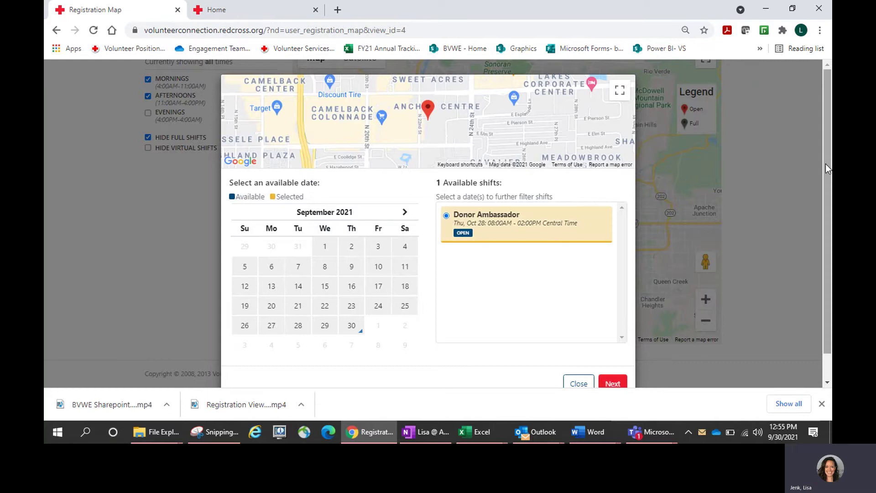
scroll(825, 166, "down", 1)
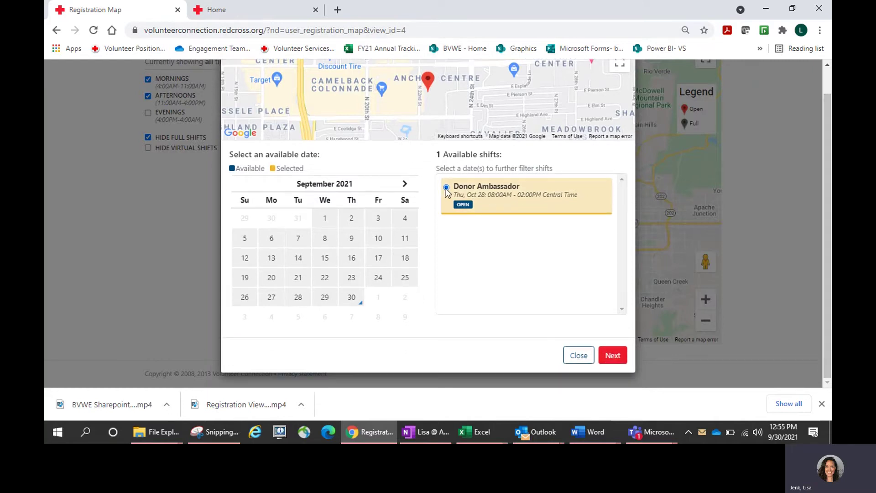
left_click(612, 356)
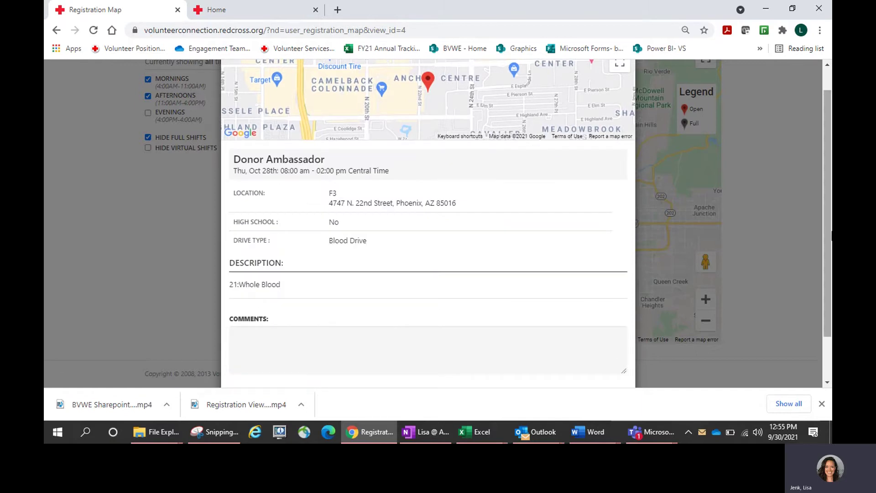
scroll(830, 272, "down", 1)
scroll(831, 271, "down", 1)
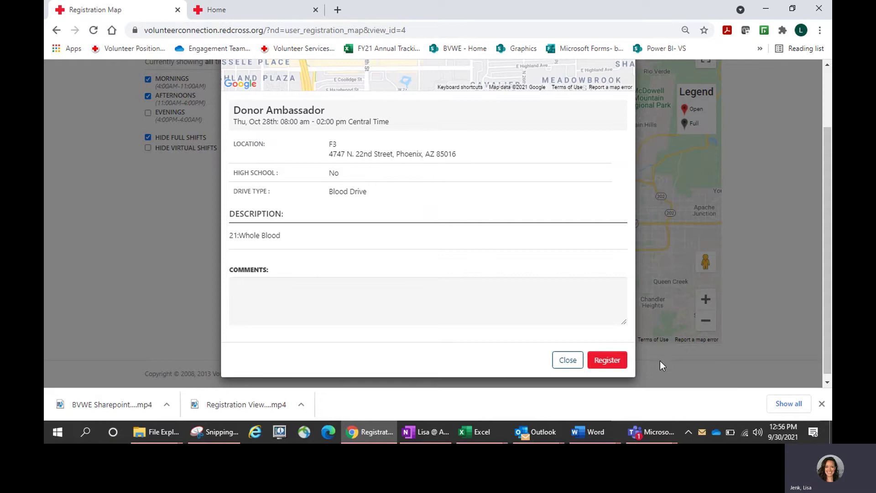
Step: Register for the shift with the comment 'My first blood drive- looking forward to helping.'
left_click(253, 298)
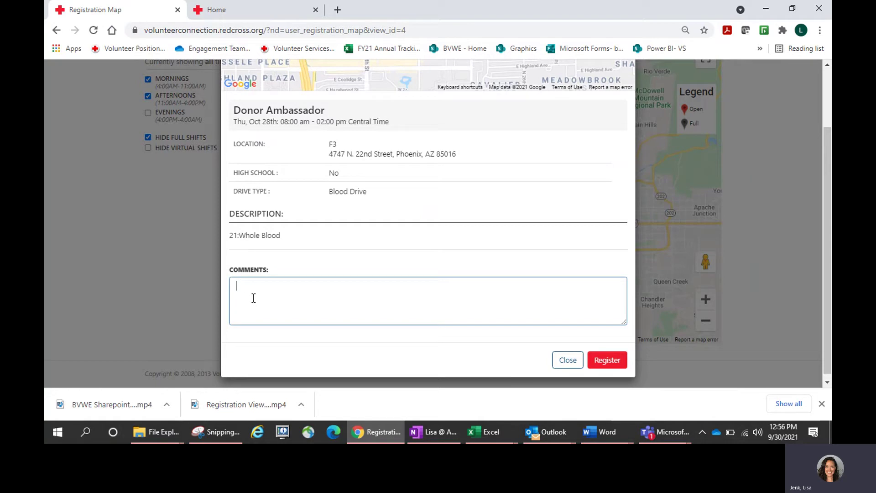
type("My first blood drive- looking forard t")
key("ctrl+shift+Left")
type("forw")
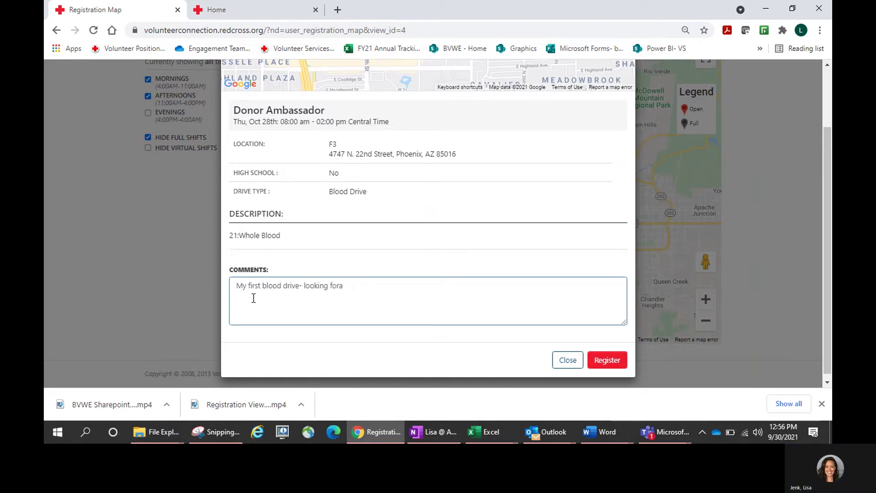
type("ard to helping.")
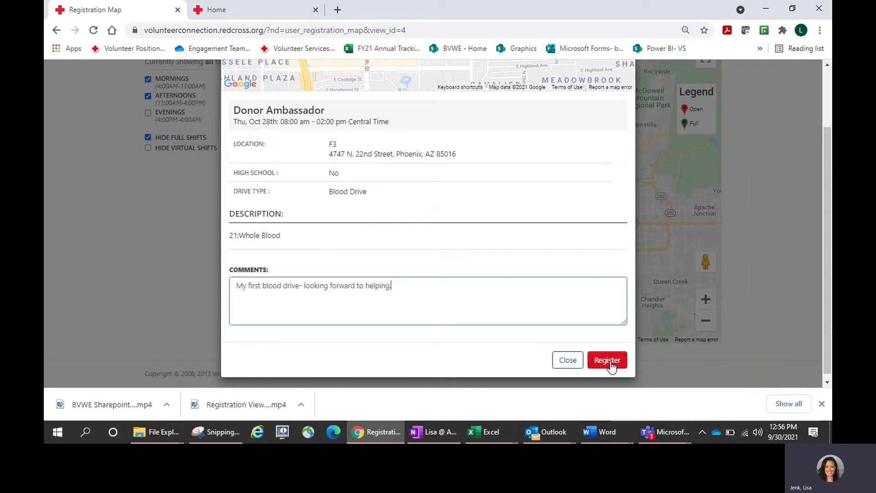
left_click(610, 364)
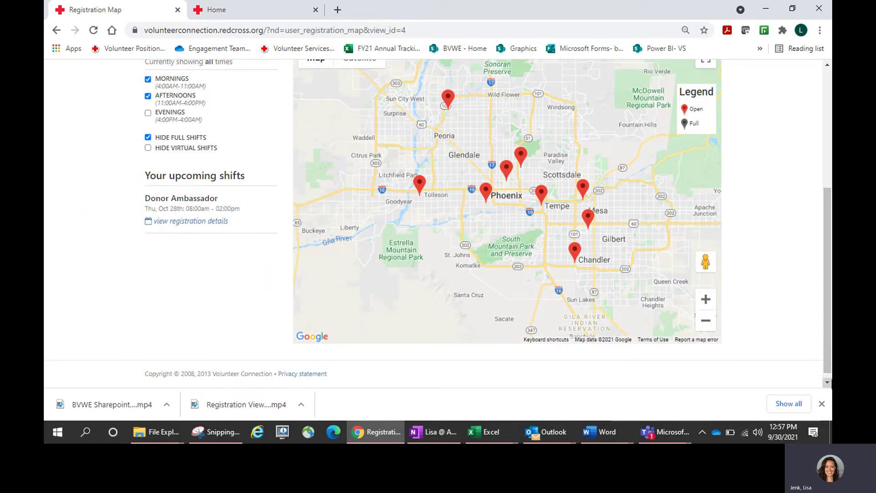
left_click_drag(830, 283, 829, 287)
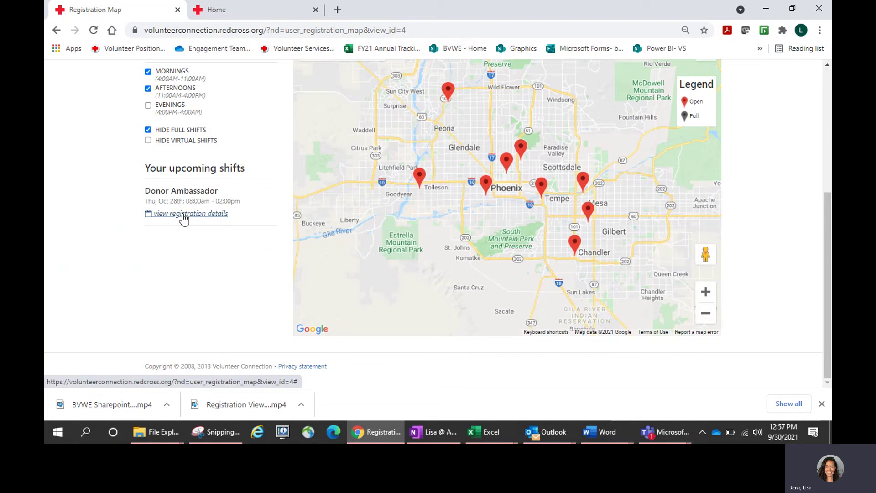
Step: Open the upcoming shift's registration details and cancel the Donor Ambassador registration
left_click(184, 214)
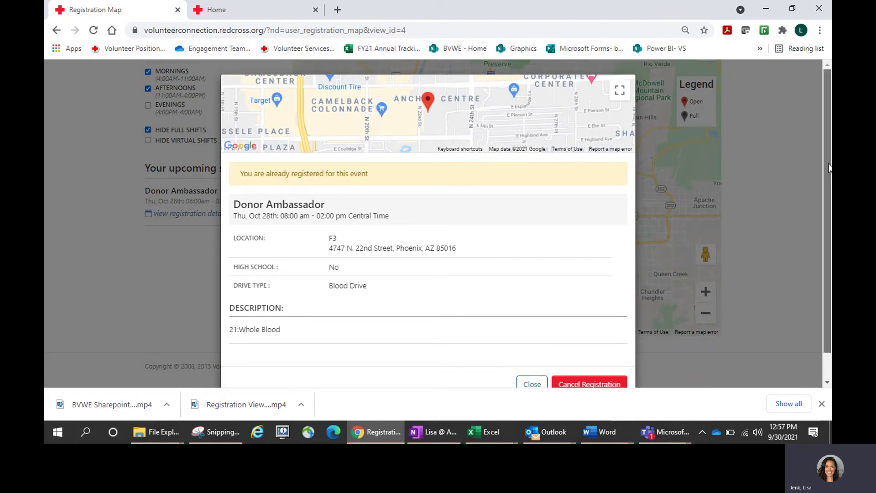
scroll(827, 255, "down", 1)
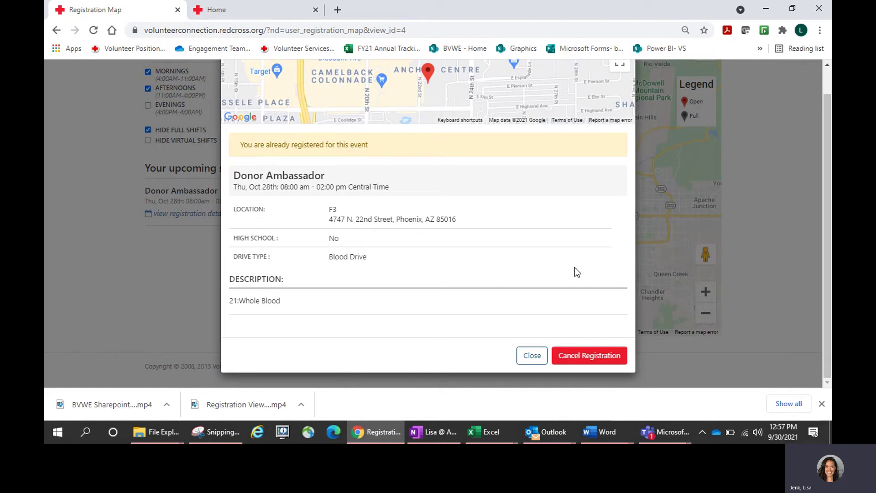
left_click(584, 357)
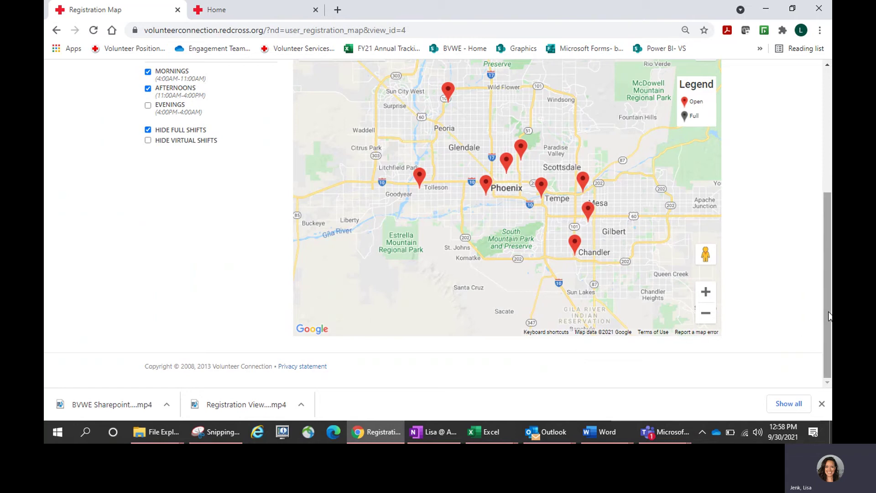
left_click_drag(828, 316, 830, 209)
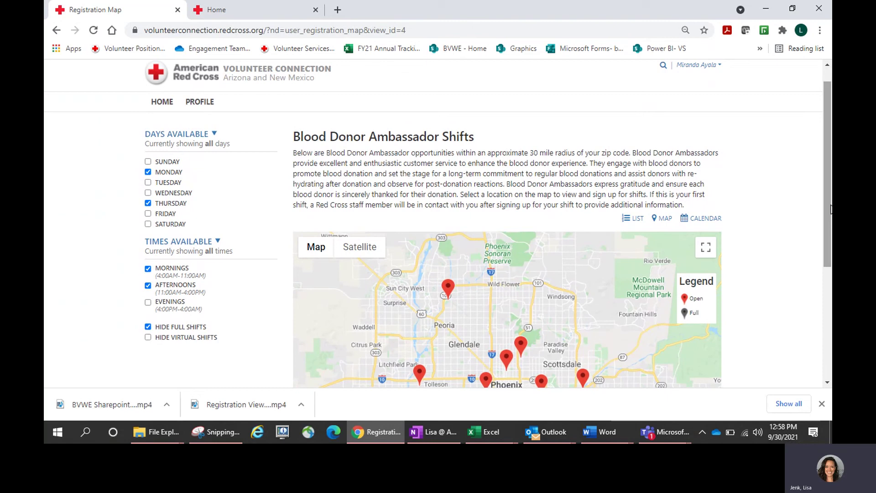
Step: Switch to the Volunteer Connection homepage and scroll down to the Sign Up for a Shift section
left_click(268, 14)
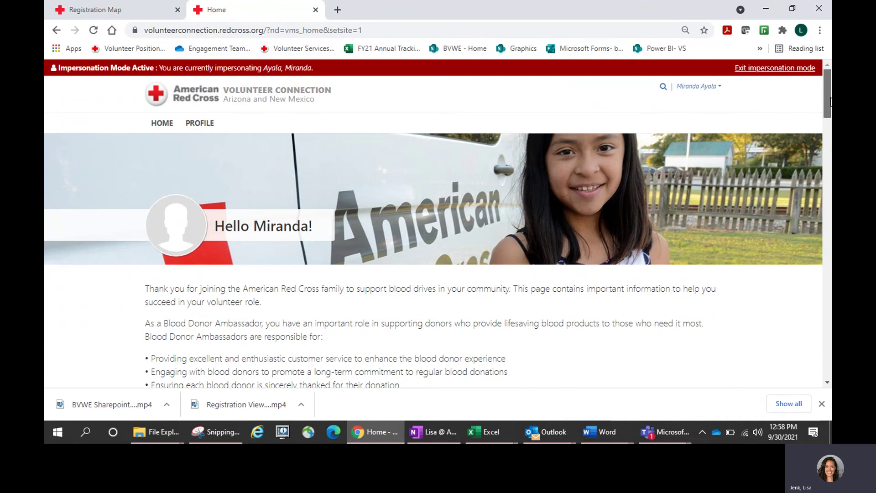
left_click_drag(830, 102, 831, 112)
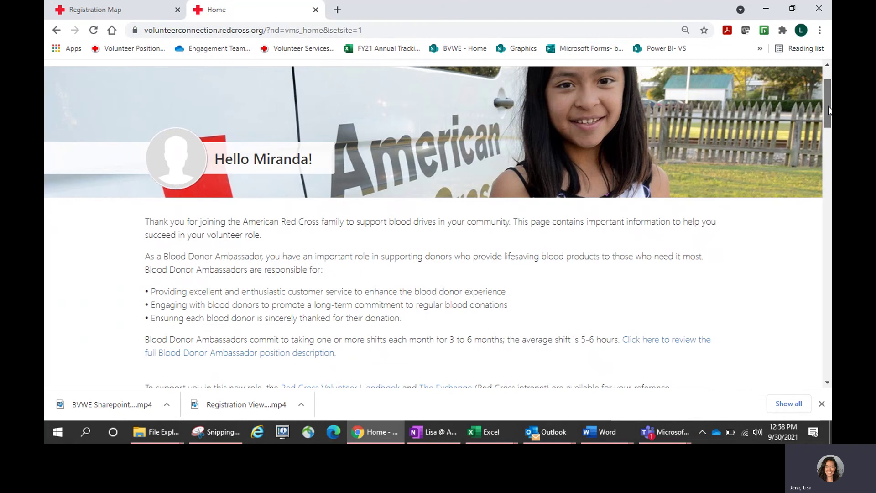
left_click_drag(829, 110, 829, 124)
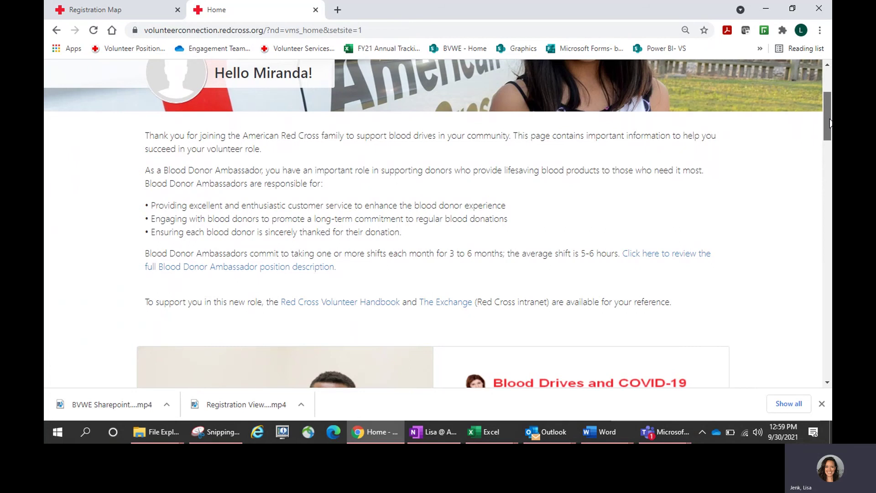
left_click_drag(829, 123, 829, 213)
scroll(97, 135, "down", 1)
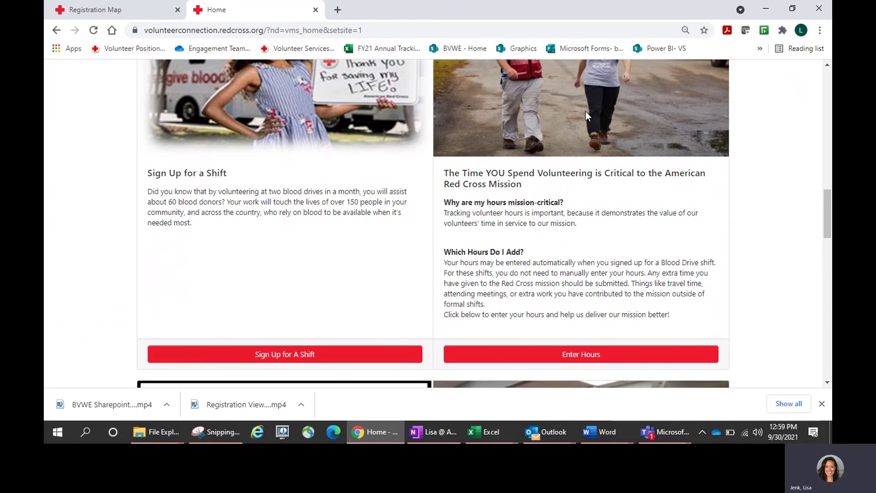
Step: Open the unfiltered Blood Donor Ambassador Shifts map from the homepage's Sign Up for A Shift button
left_click(278, 355)
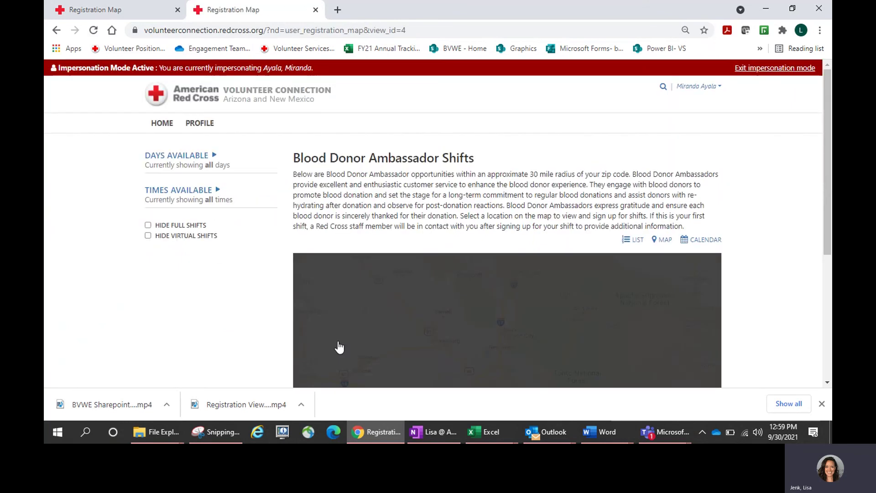
left_click_drag(827, 173, 831, 233)
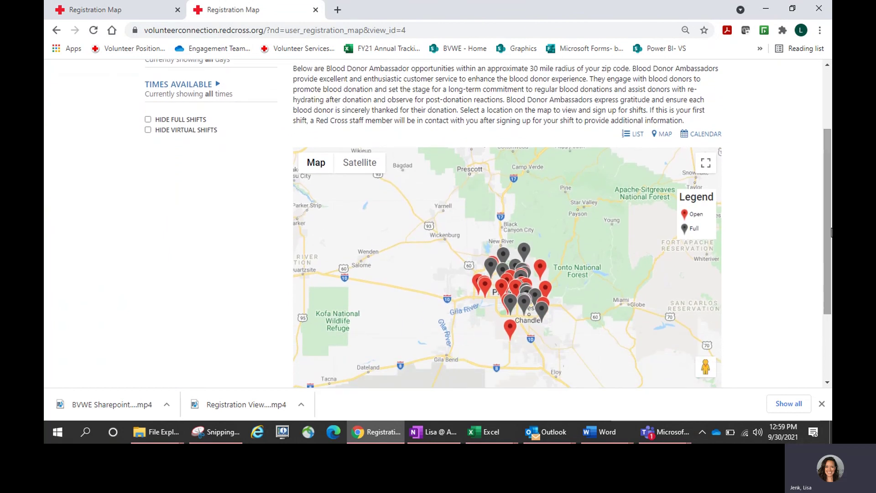